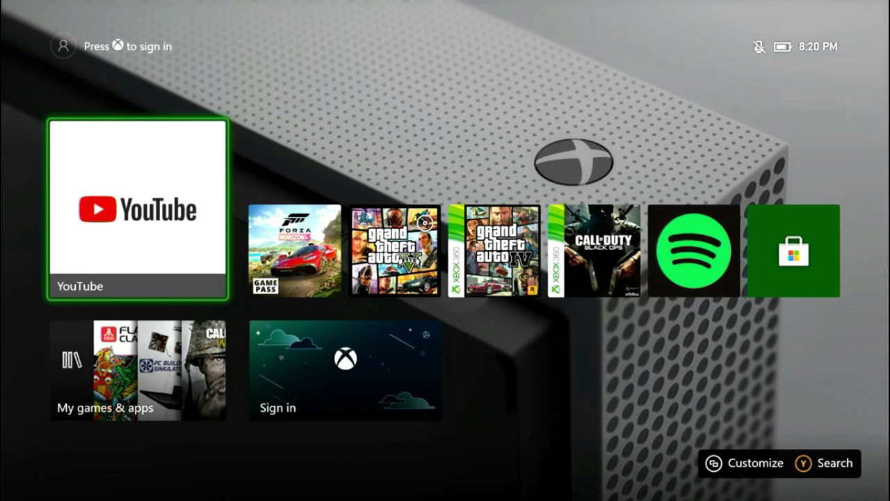
# Pick the forgotten account's profile from Choose a profile and enter its 6-digit passkey.
pyautogui.press('super')
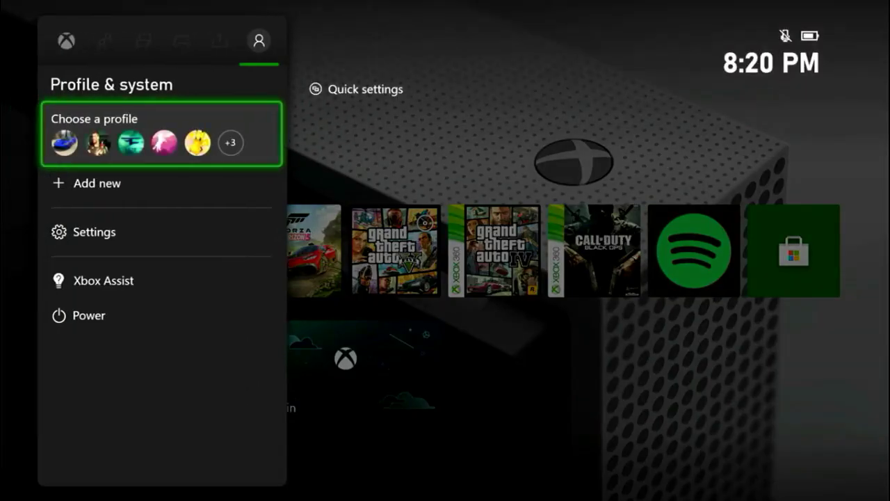
pyautogui.press('Return')
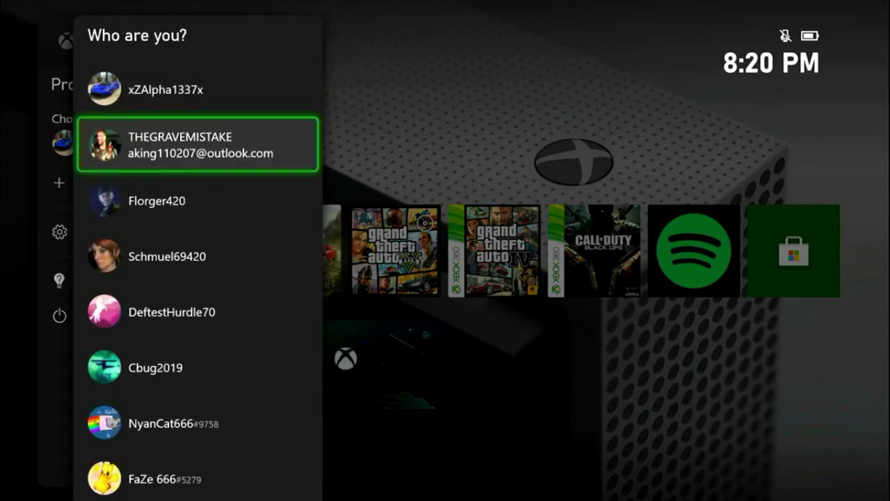
pyautogui.press('Down')
pyautogui.press('Return')
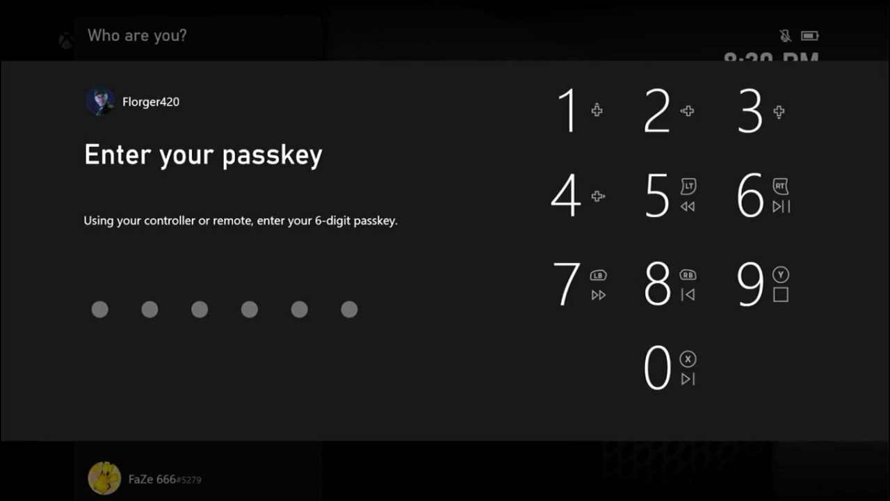
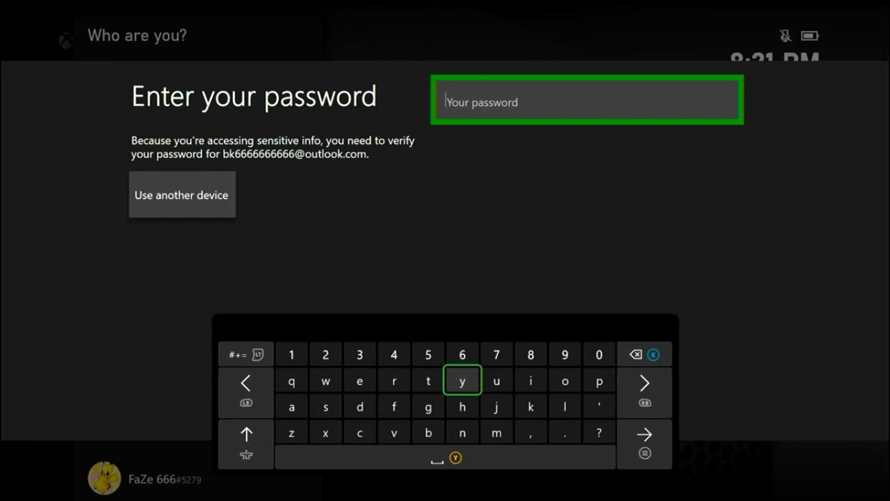
# Dismiss the on-screen keyboard and switch to signing in with another device.
pyautogui.press('Escape')
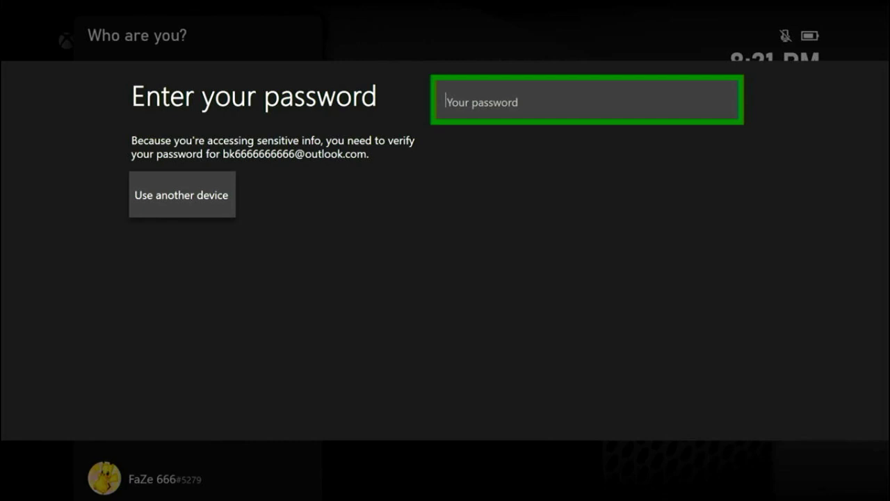
pyautogui.click(181, 194)
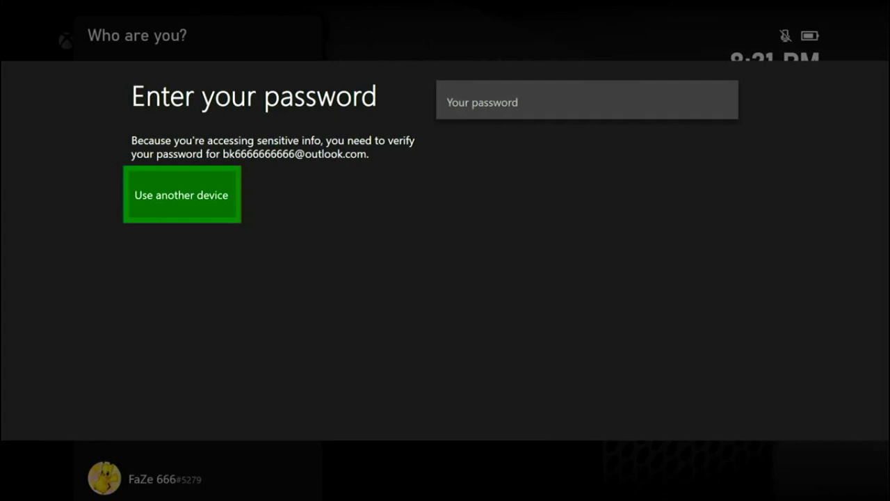
pyautogui.press('Return')
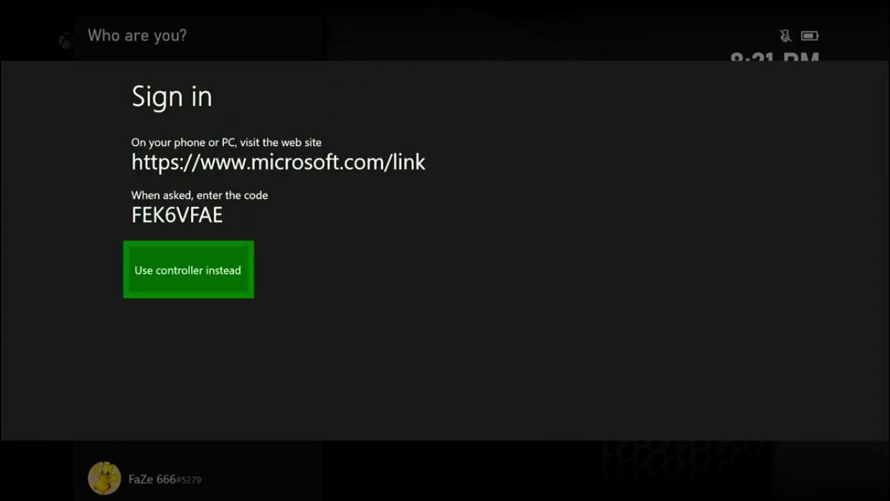
pyautogui.press('Return')
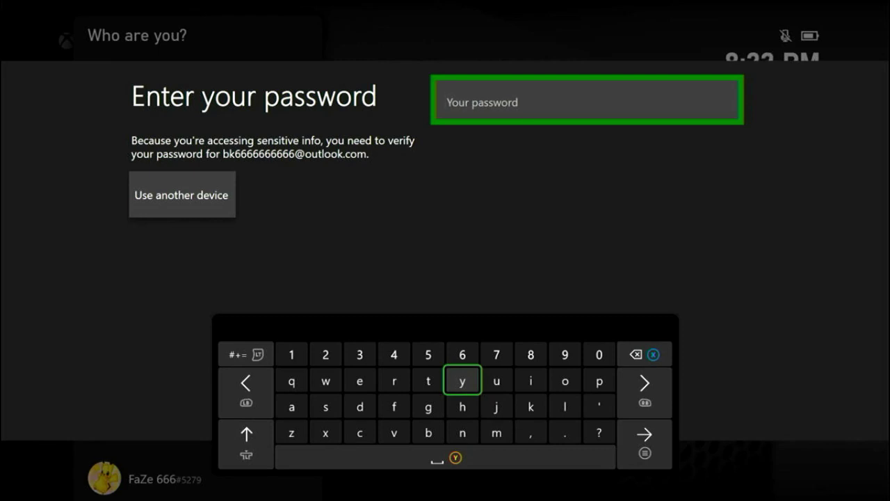
pyautogui.press('Escape')
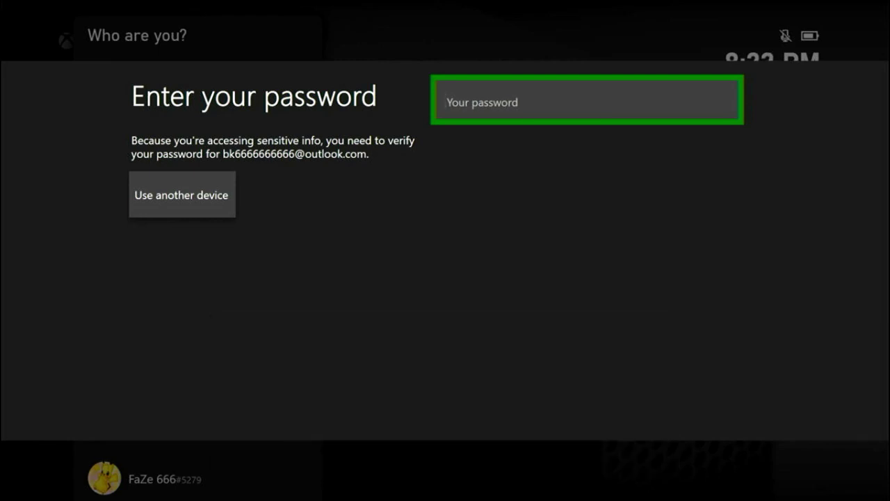
pyautogui.press('Left')
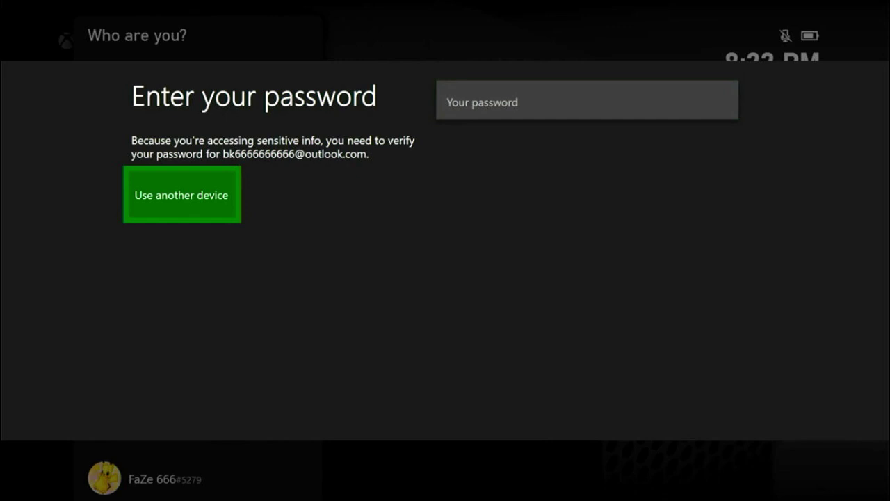
pyautogui.press('Return')
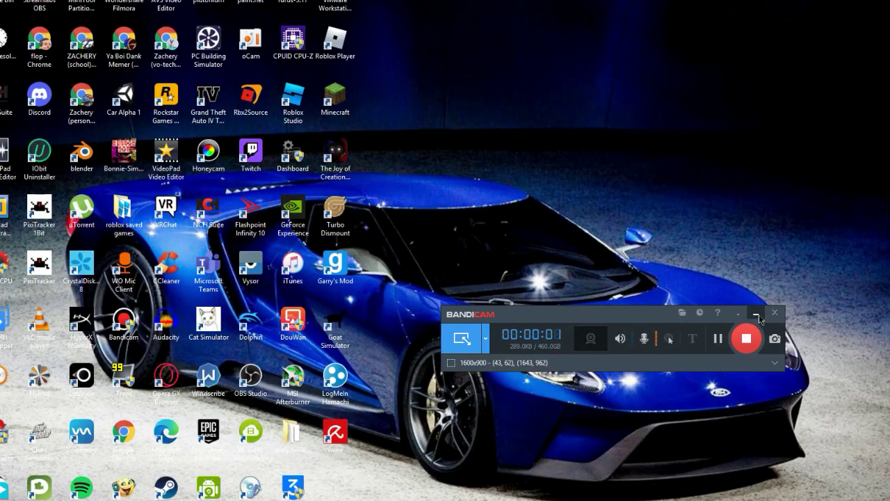
# Minimize the Bandicam recorder and close the OBS videos folder window.
pyautogui.click(757, 315)
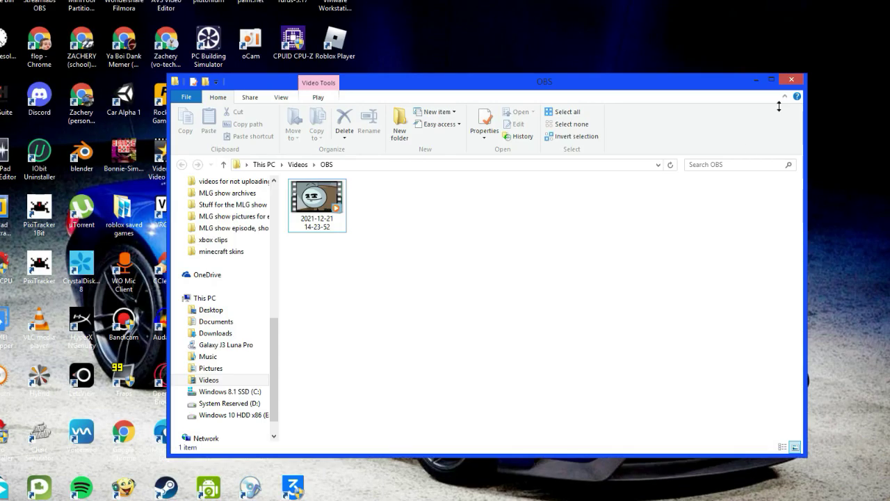
pyautogui.click(799, 79)
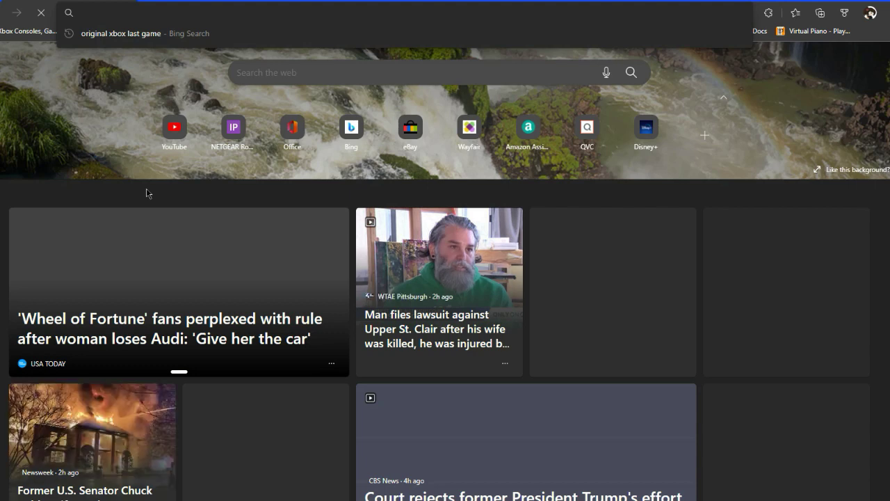
pyautogui.write('https://')
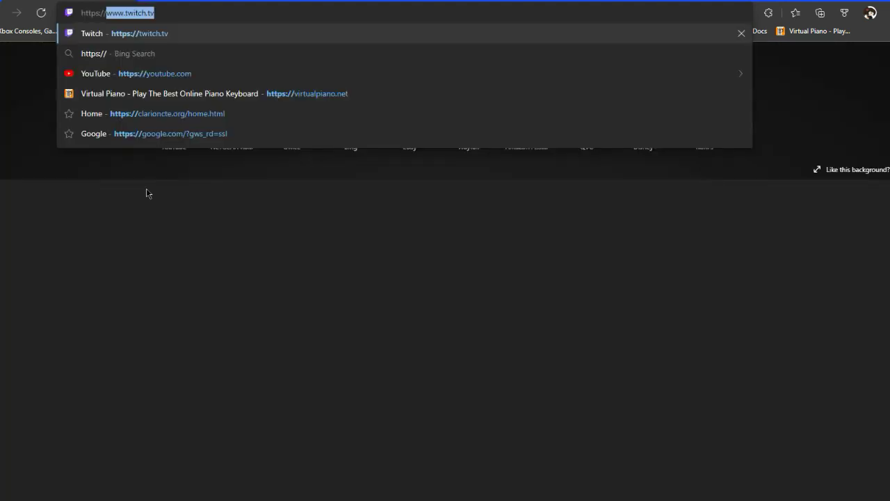
pyautogui.write('www')
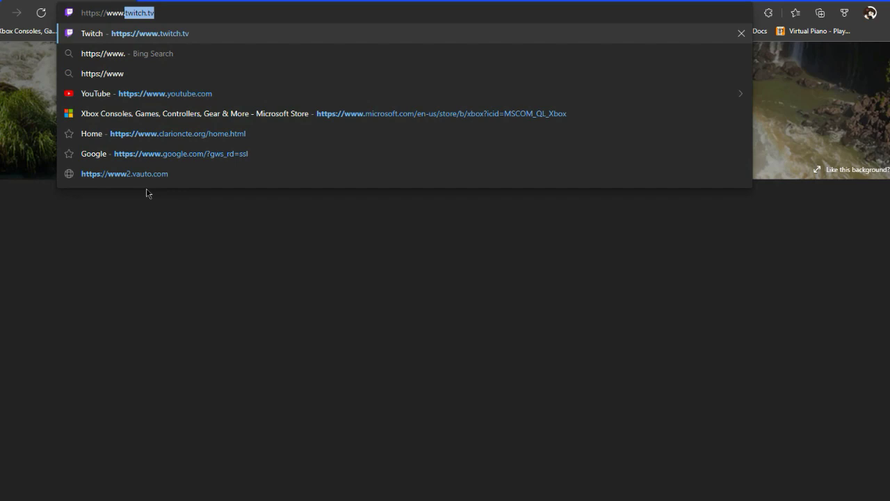
pyautogui.write('.microsoft')
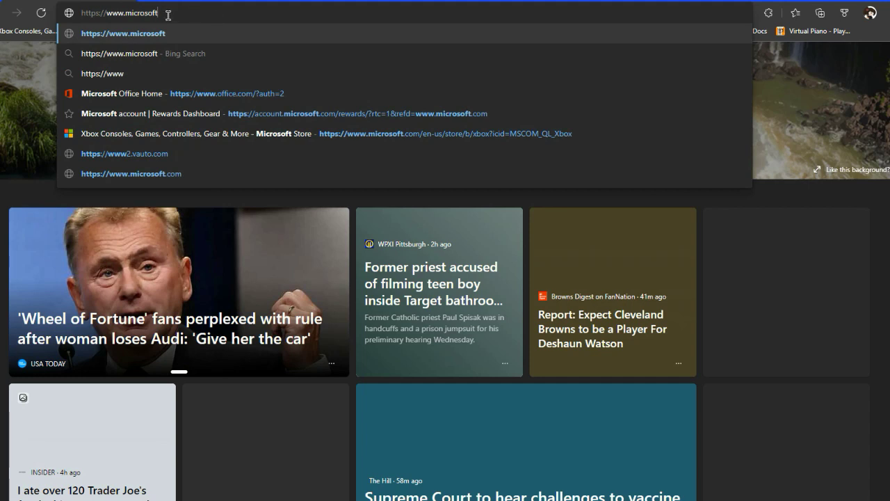
pyautogui.write('.com/link')
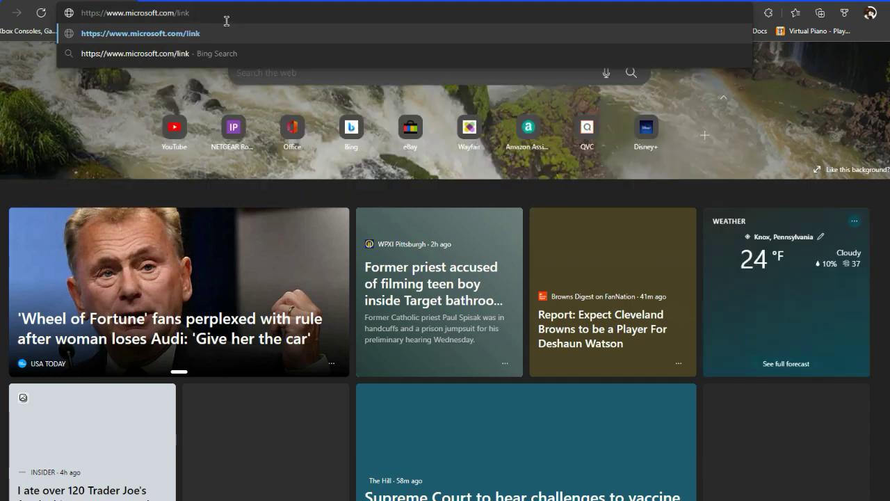
pyautogui.click(150, 38)
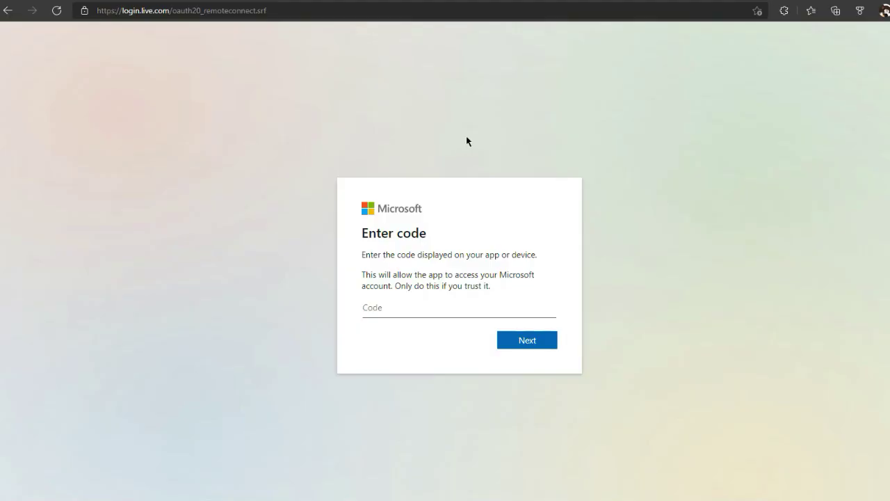
# Enter the code shown on the Xbox into the Code field and submit it.
pyautogui.click(384, 312)
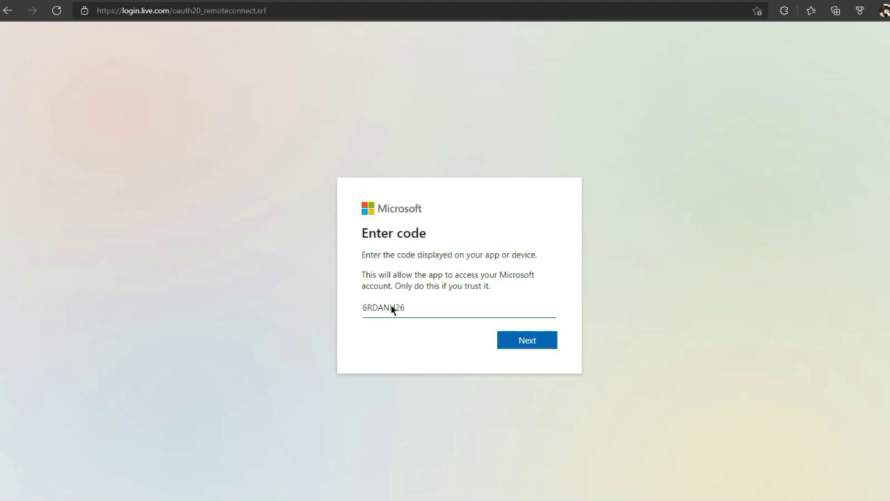
pyautogui.click(541, 344)
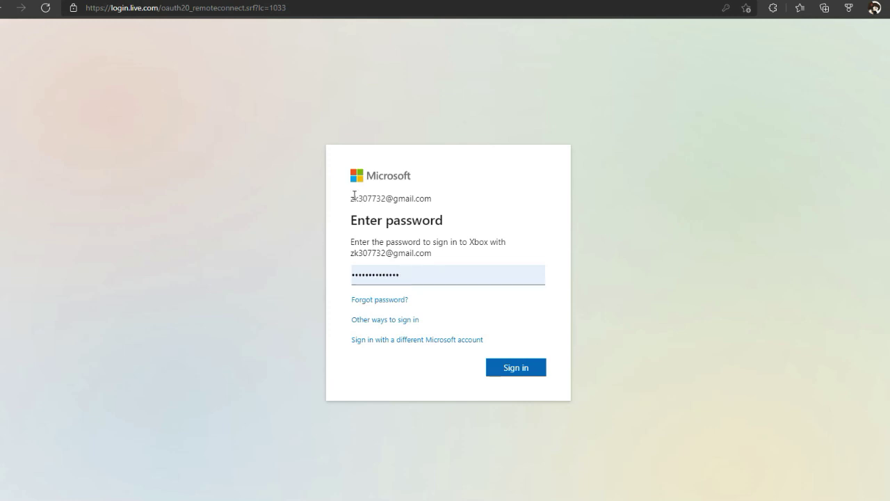
# Sign in to Xbox with the account password and confirm the All done page.
pyautogui.moveTo(351, 196); pyautogui.dragTo(331, 204)
pyautogui.click(525, 372)
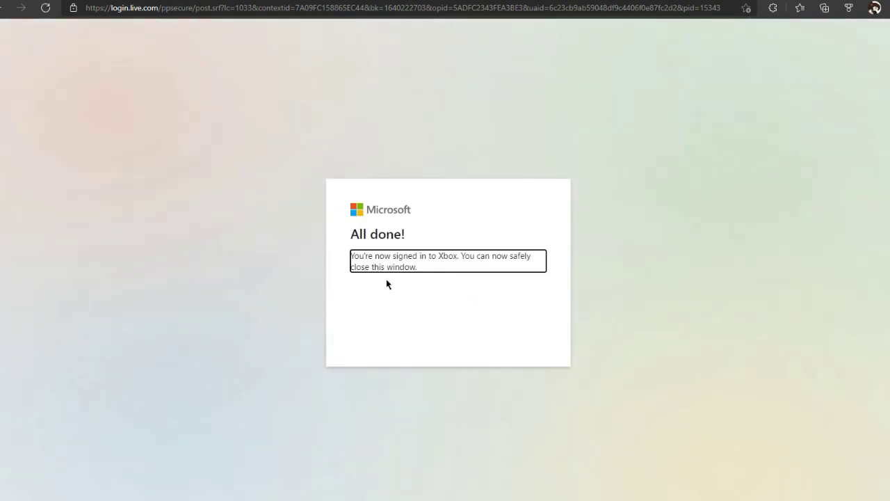
pyautogui.click(484, 292)
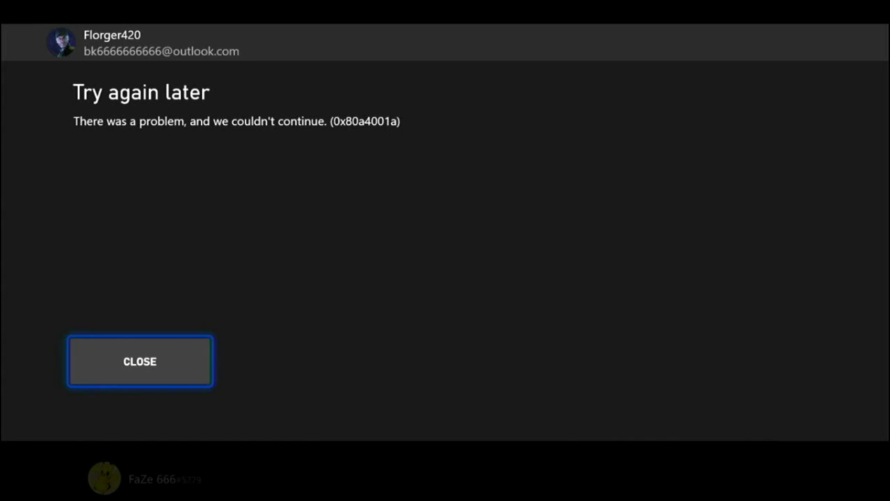
# Dismiss the 0x80a4001a sign-in error and back out of the profile and system panel.
pyautogui.press('Return')
pyautogui.press('Escape')
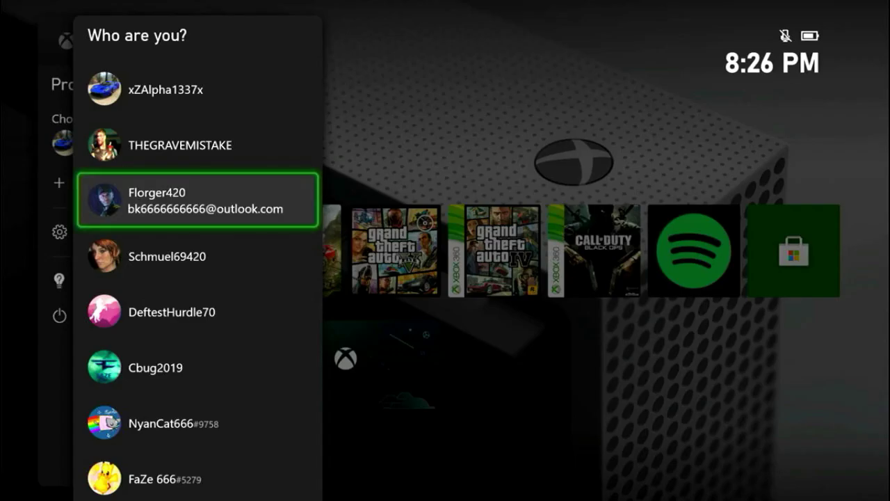
pyautogui.press('Escape')
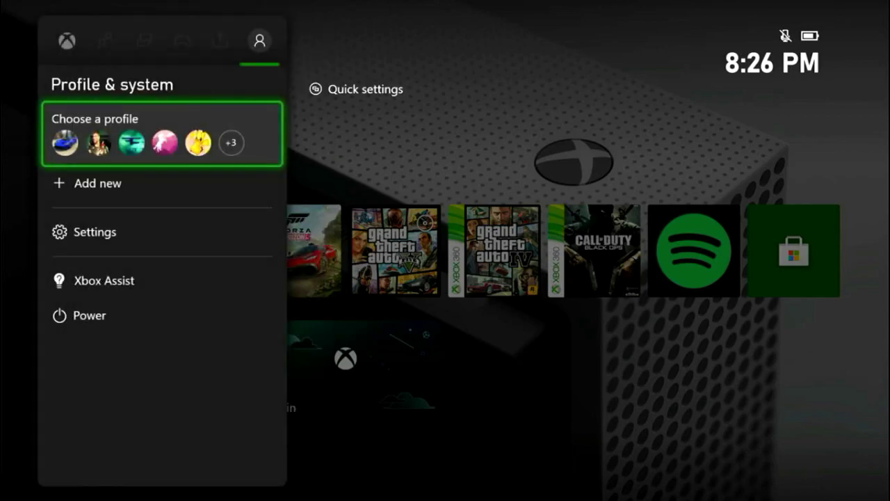
pyautogui.press('Escape')
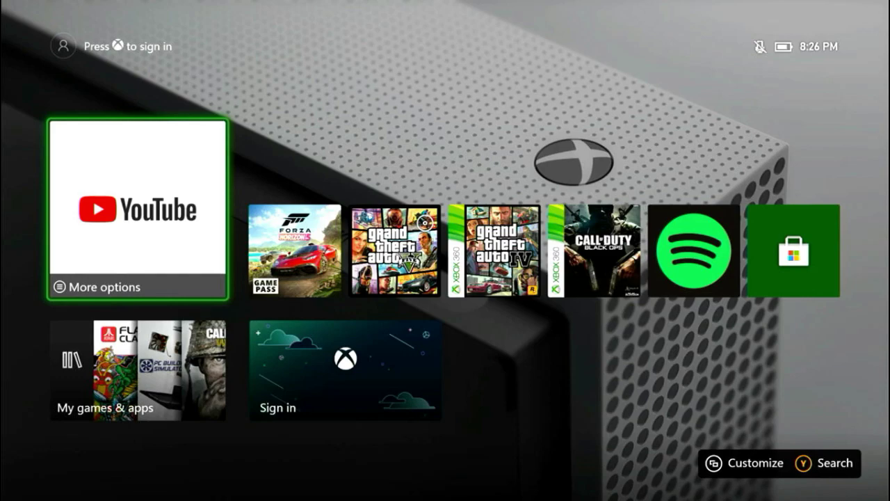
# Pick the forgotten account's profile again, then cancel at its password prompt.
pyautogui.press('super')
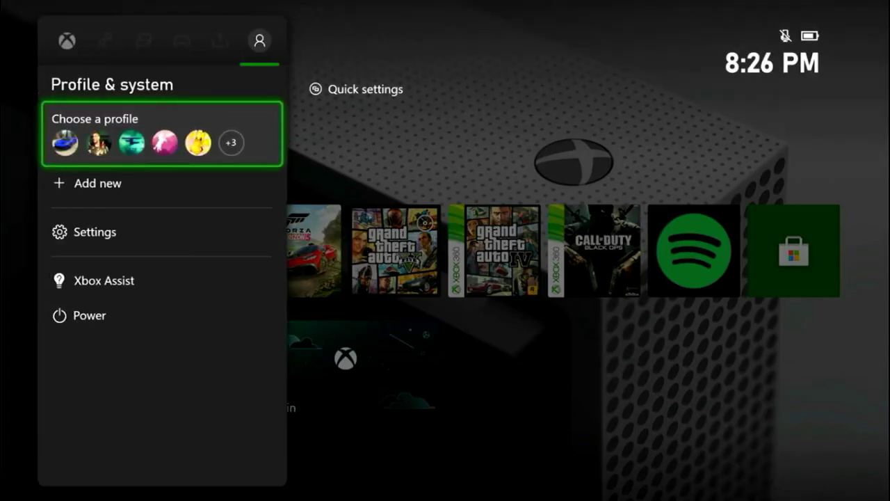
pyautogui.press('Return')
pyautogui.press('Down')
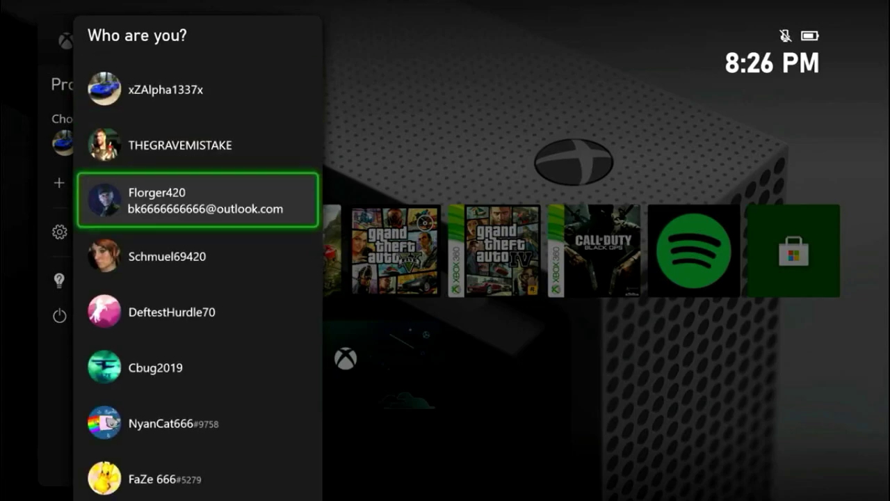
pyautogui.press('Return')
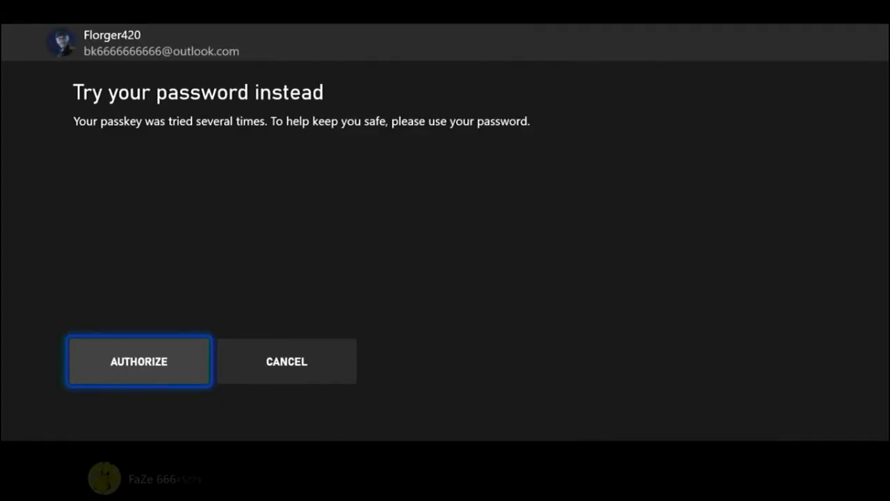
pyautogui.press('Right')
pyautogui.press('Return')
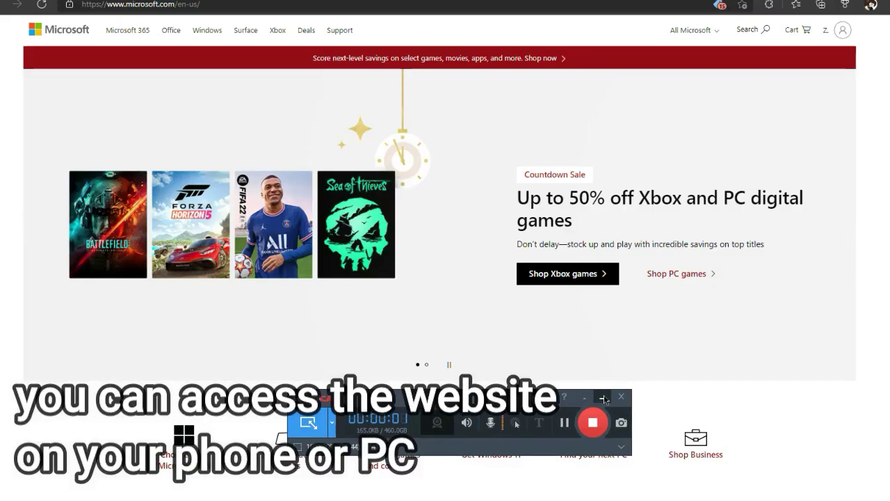
# Sign out of the current Microsoft account from the top-right account menu.
pyautogui.click(603, 399)
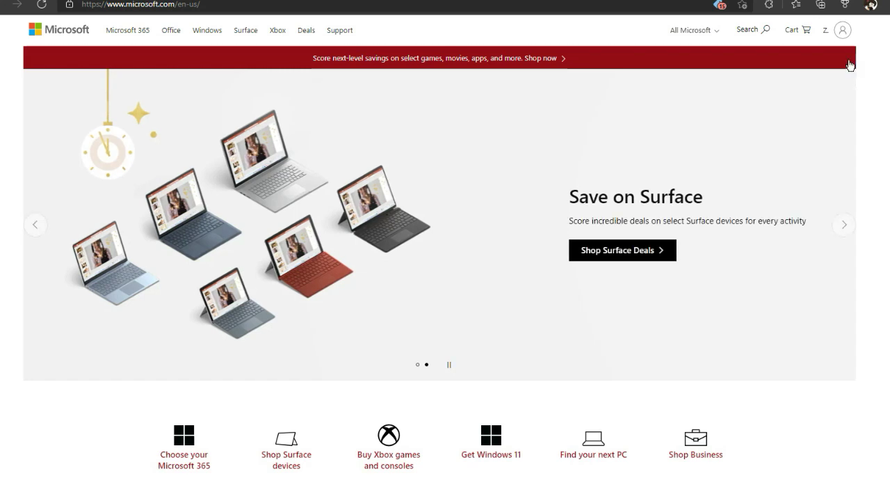
pyautogui.click(841, 32)
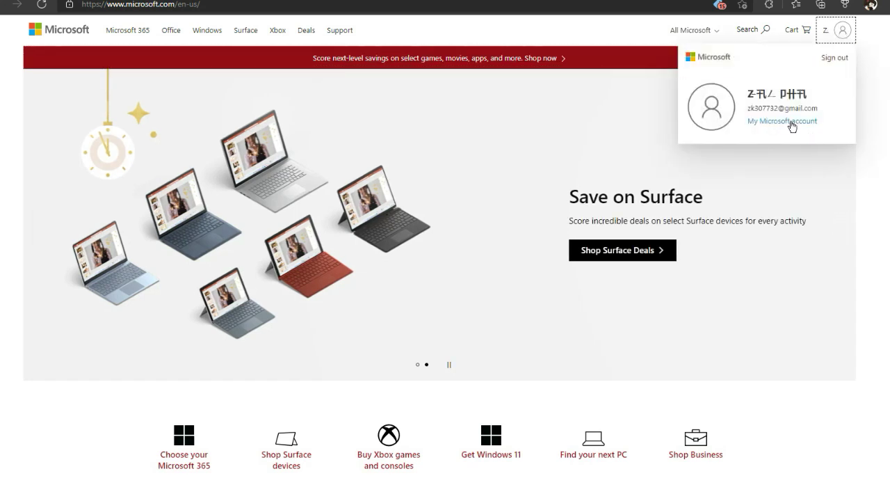
pyautogui.click(841, 63)
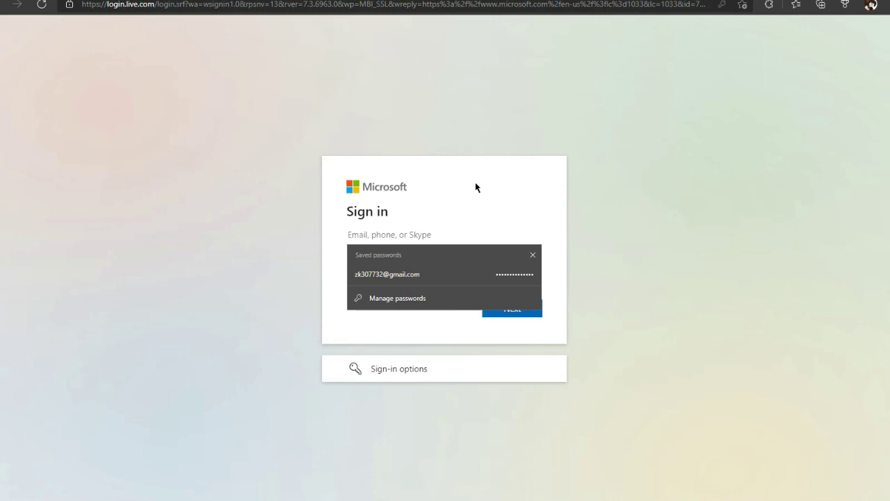
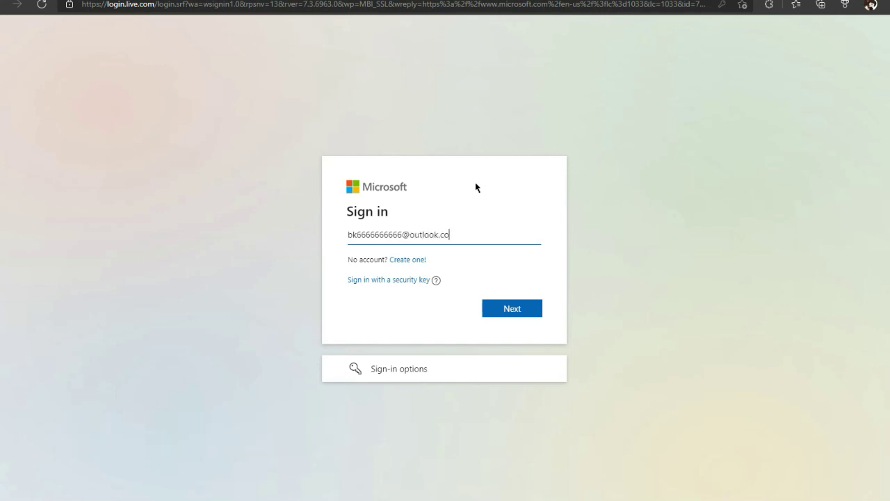
# Enter the forgotten account's outlook.com e-mail address and continue to the password page.
pyautogui.click(512, 320)
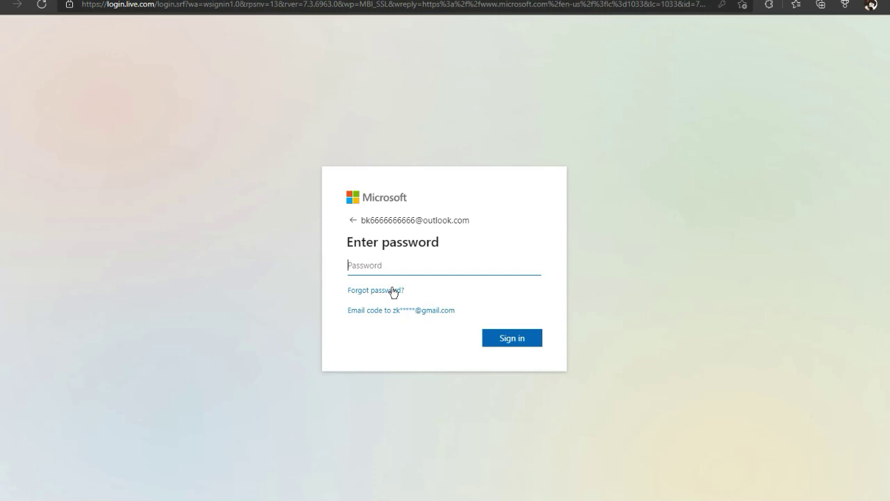
# Choose Forgot password?, decline Edge's password save, and pick 'I don't have any of these'.
pyautogui.click(370, 292)
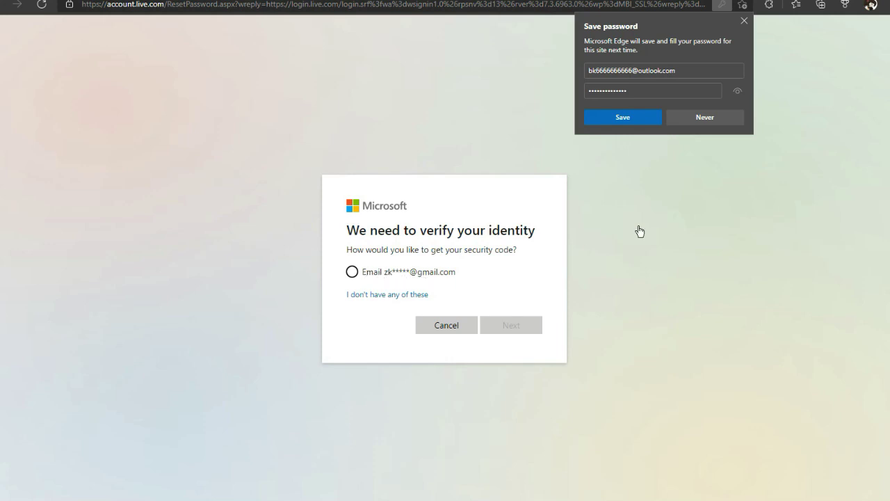
pyautogui.click(713, 119)
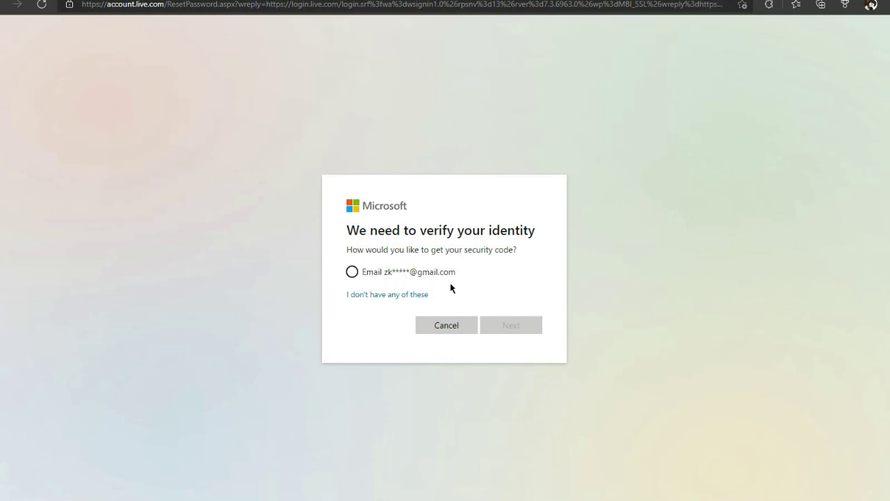
pyautogui.click(370, 299)
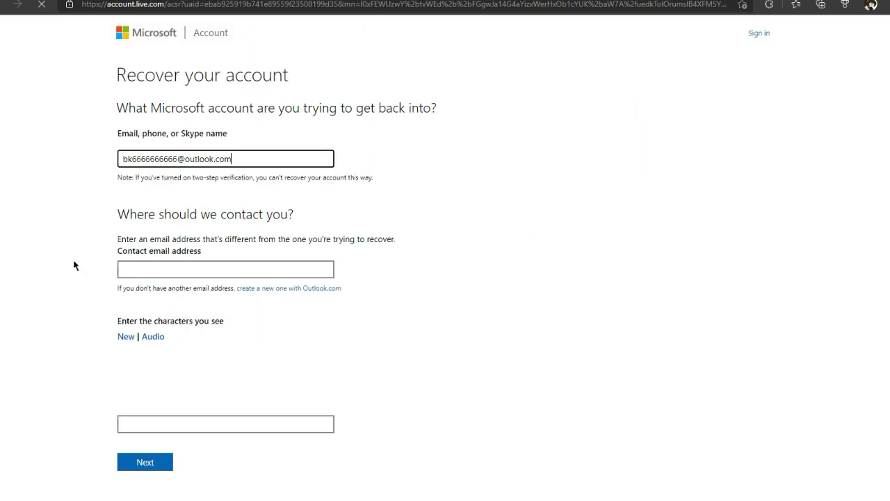
# Fill in the contact e-mail field from the browser's saved suggestion.
pyautogui.click(152, 270)
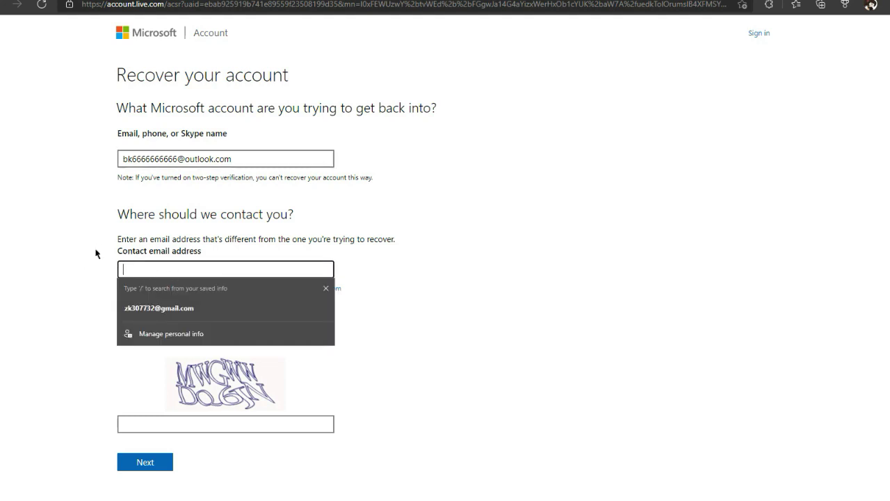
pyautogui.click(96, 254)
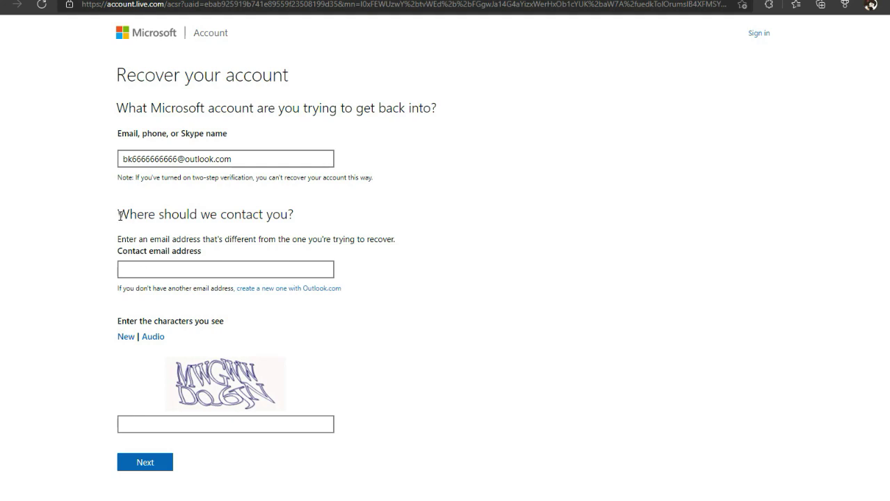
pyautogui.moveTo(120, 214)
pyautogui.mouseDown()
pyautogui.moveTo(303, 218)
pyautogui.moveTo(136, 214)
pyautogui.moveTo(109, 222)
pyautogui.mouseUp()
pyautogui.click(163, 264)
pyautogui.click(152, 313)
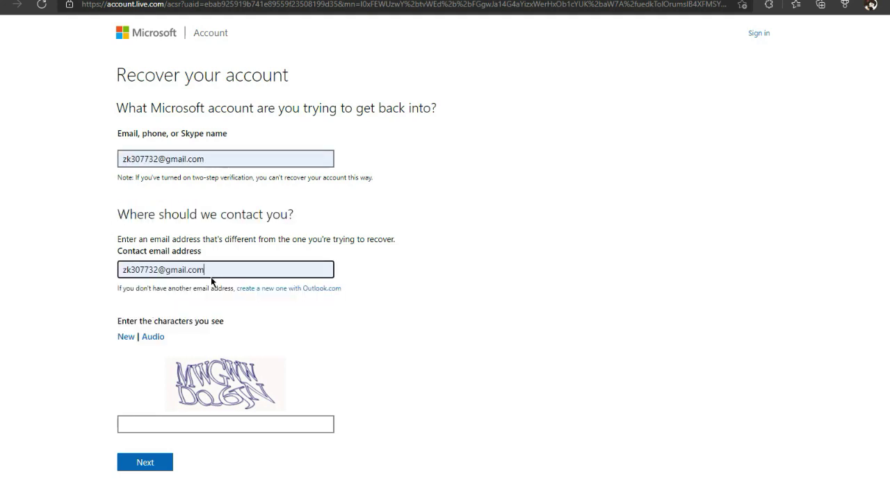
# Replace the account address with the outlook.com account and enter the captcha characters.
pyautogui.click(232, 163)
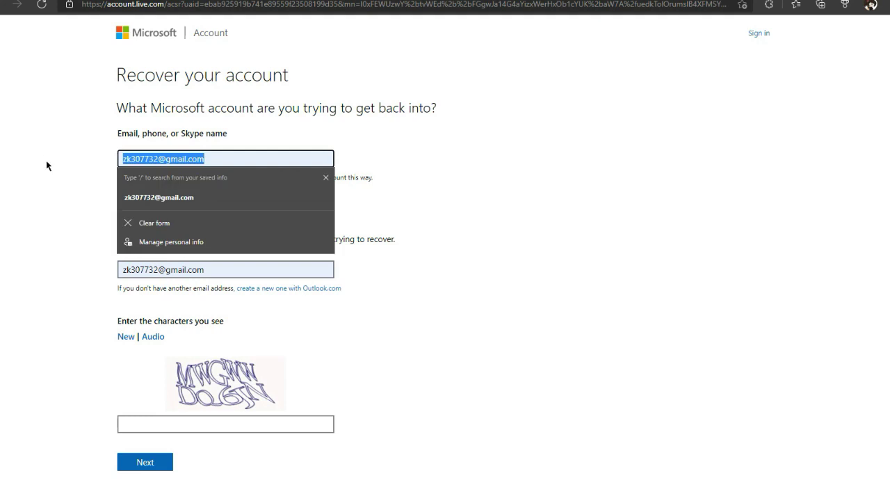
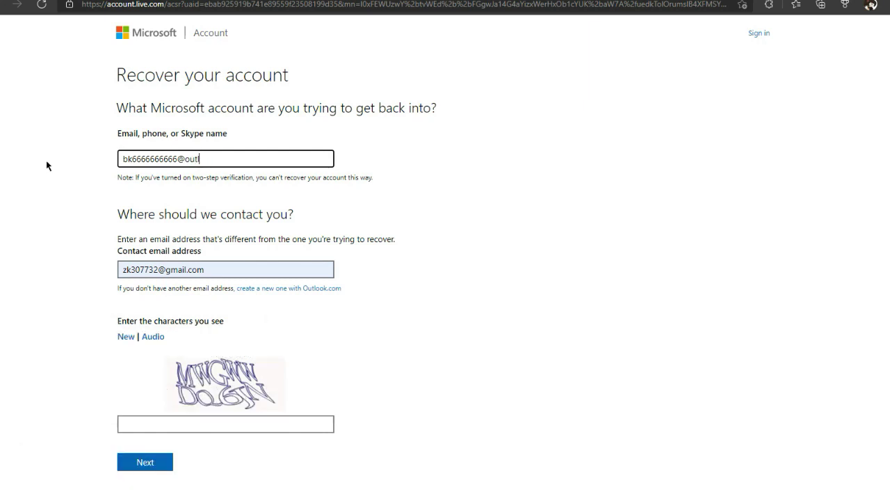
pyautogui.click(188, 422)
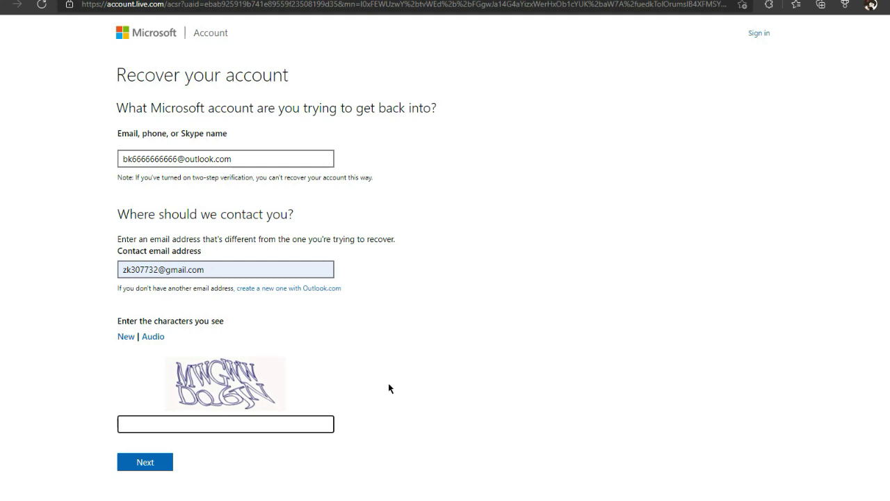
pyautogui.write('MW')
pyautogui.write('G')
pyautogui.write('WW')
pyautogui.write('DO')
pyautogui.write('6')
pyautogui.write('JN')
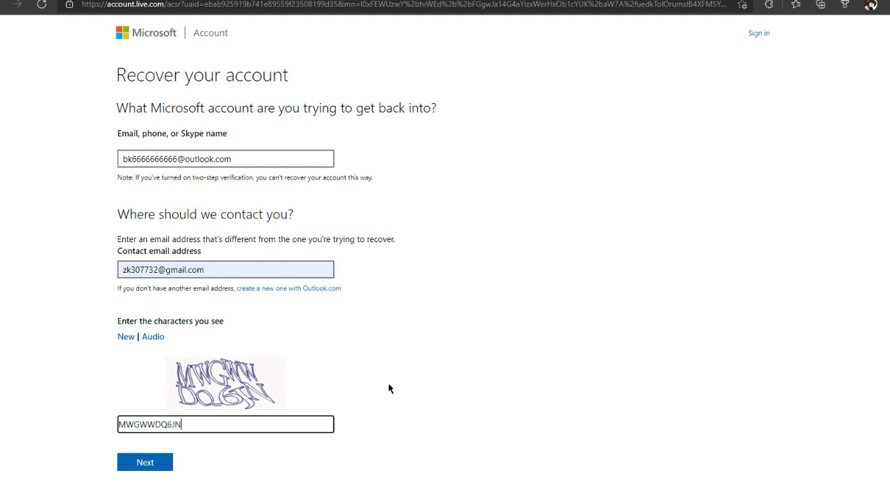
# Submit the recovery form, then enter the e-mailed security code, fix its typo and verify it.
pyautogui.click(153, 468)
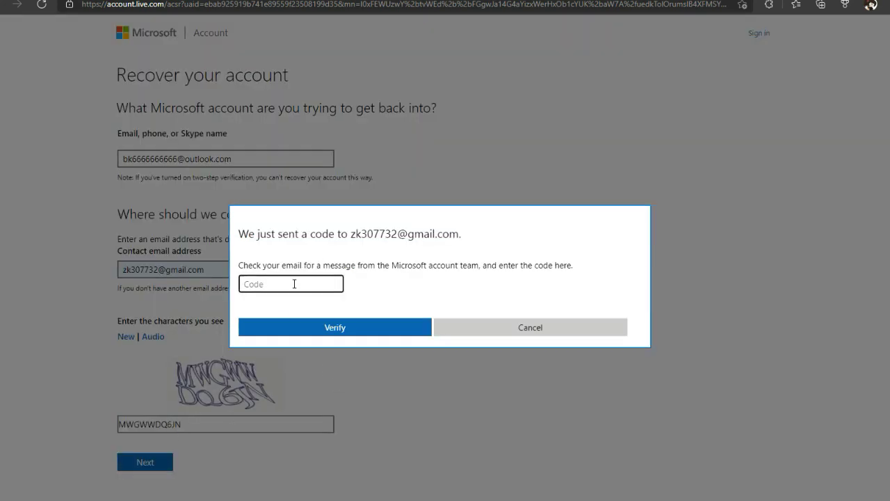
pyautogui.click(307, 283)
pyautogui.click(398, 331)
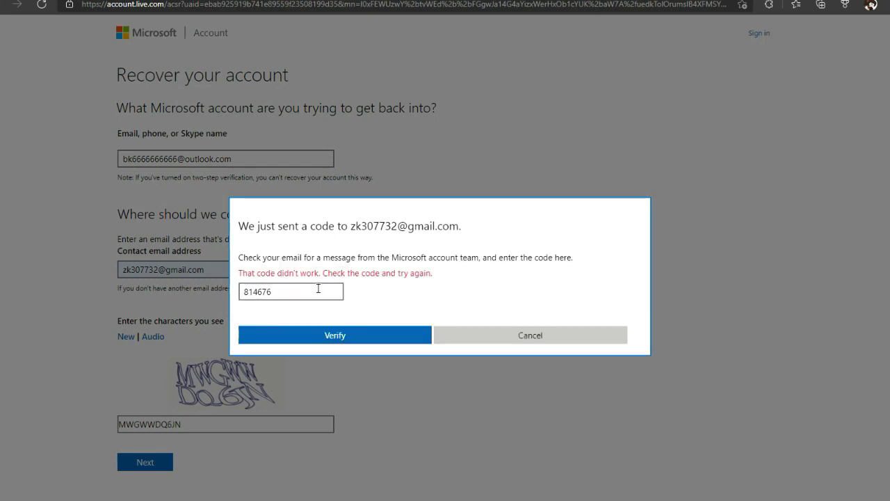
pyautogui.click(254, 291)
pyautogui.write('1')
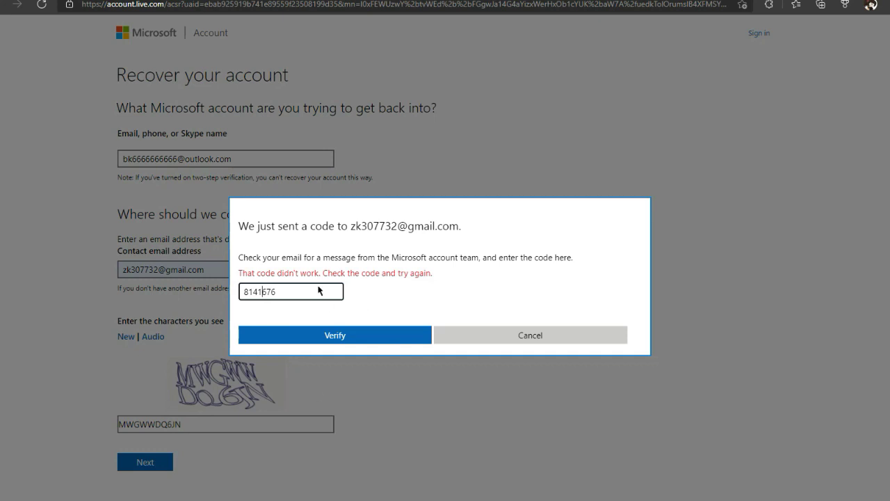
pyautogui.click(331, 336)
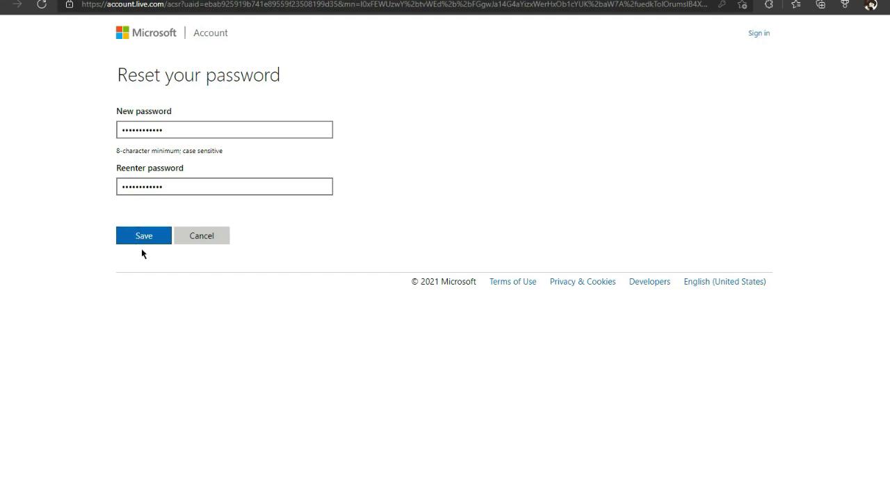
# Save the new password entered in both password fields.
pyautogui.click(136, 240)
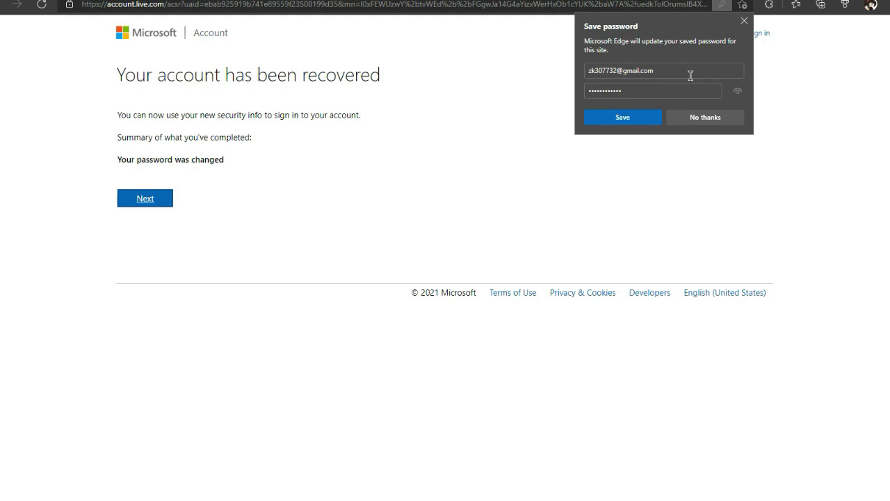
# Decline Edge's offer to save the password and continue past the recovery confirmation.
pyautogui.click(716, 123)
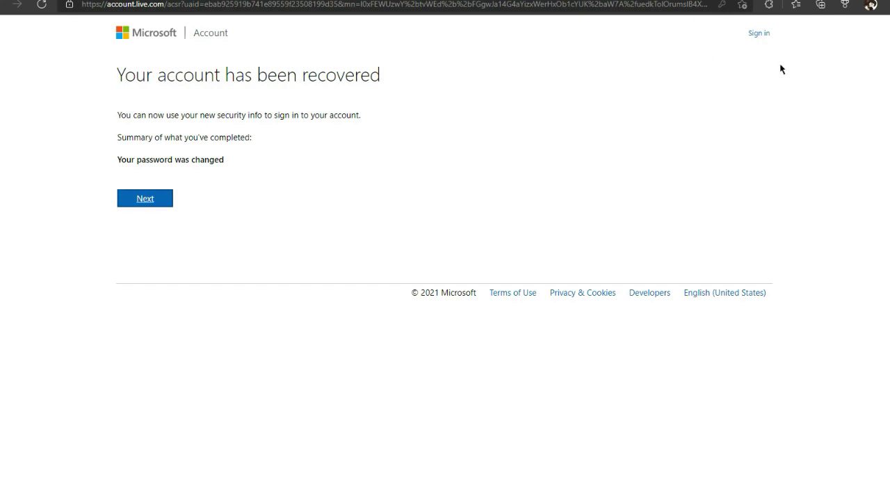
pyautogui.click(130, 199)
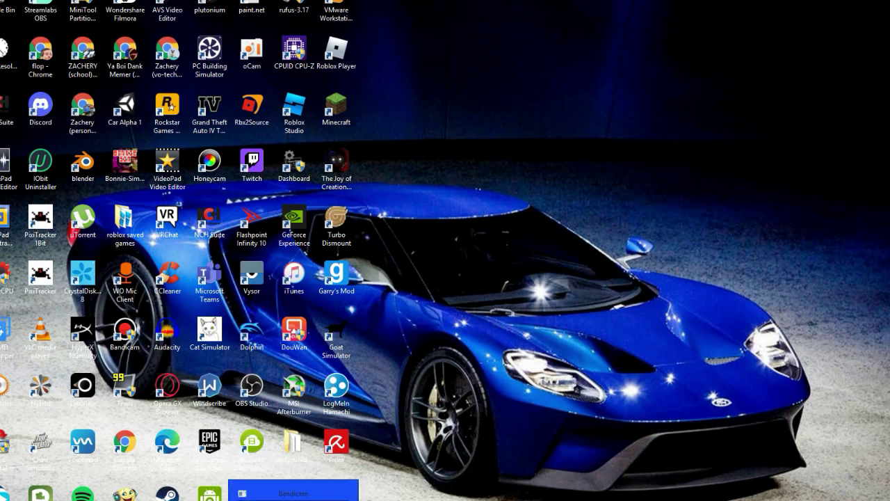
# Bring the Bandicam window up onto the desktop and stop the recording.
pyautogui.moveTo(435, 398); pyautogui.dragTo(541, 292)
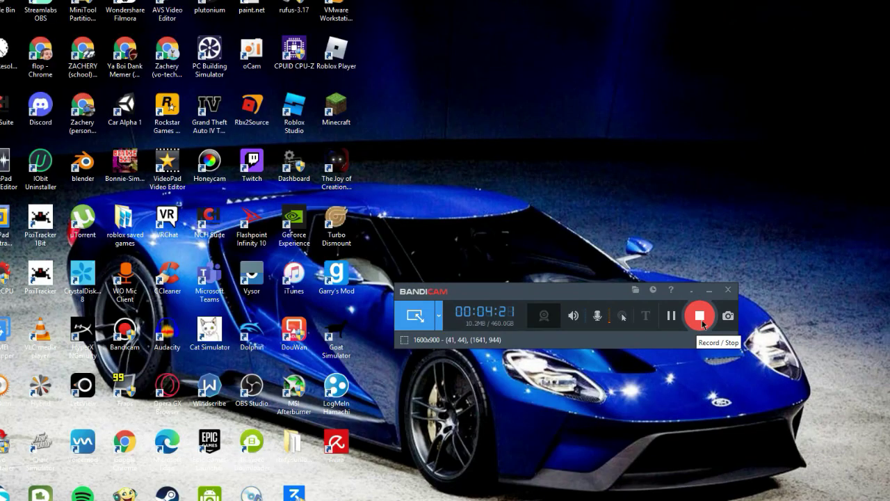
pyautogui.click(701, 316)
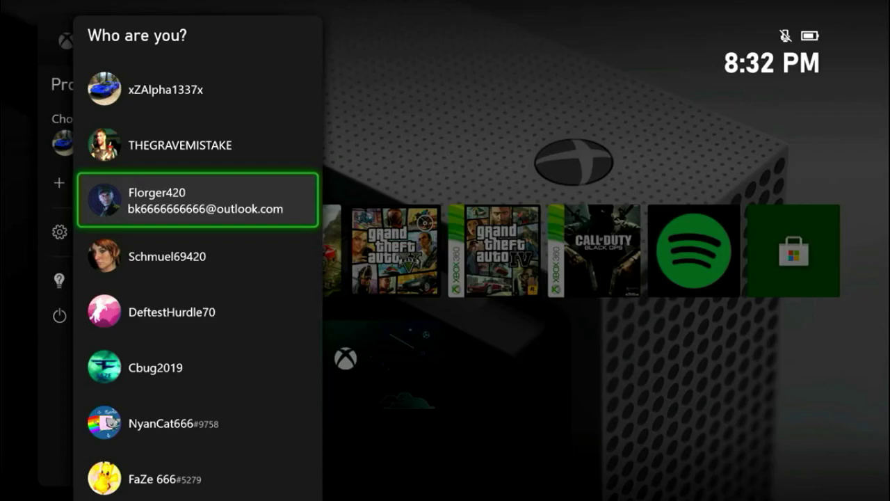
# Select the outlook.com profile, paste the new password and sign in.
pyautogui.press('Return')
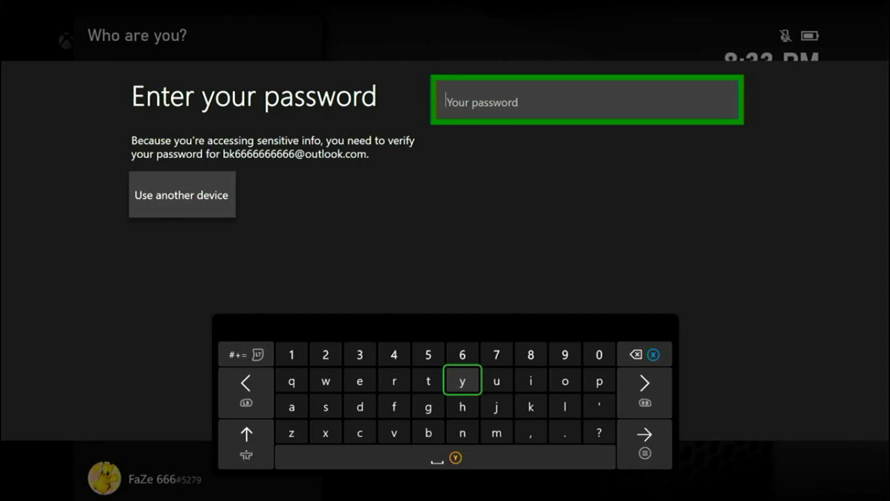
pyautogui.hotkey('ctrl', 'v')
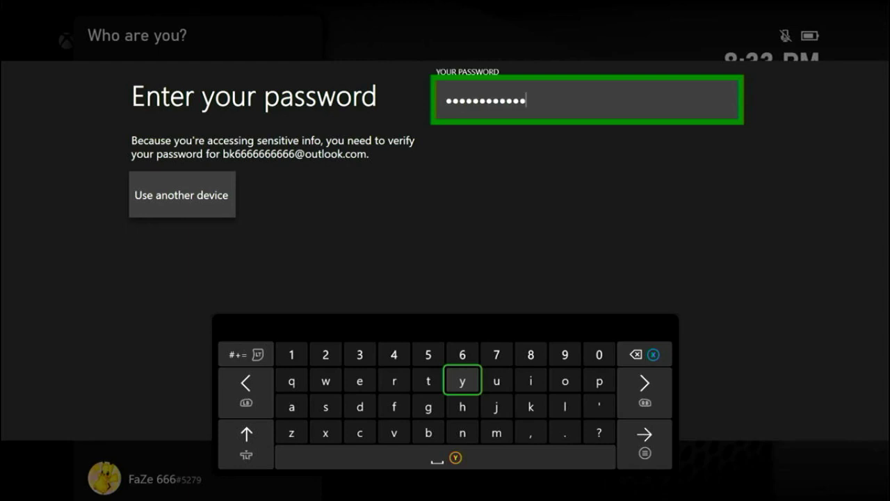
pyautogui.press('Return')
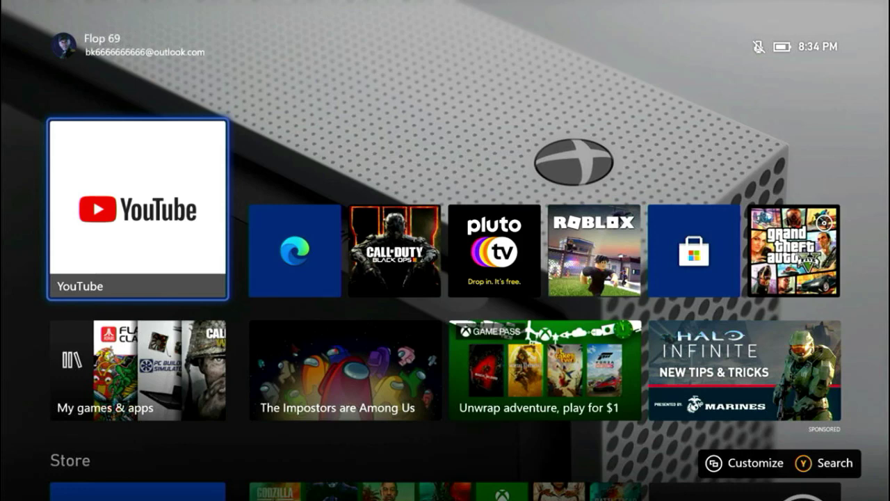
# Open the guide's Profile & system menu and look through the profile switch list.
pyautogui.press('super')
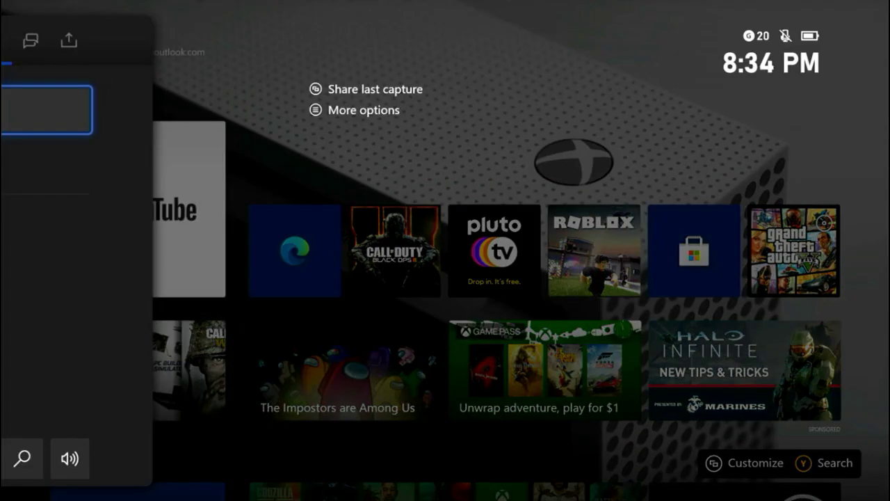
pyautogui.press('Left')
pyautogui.press('Left')
pyautogui.press('Left')
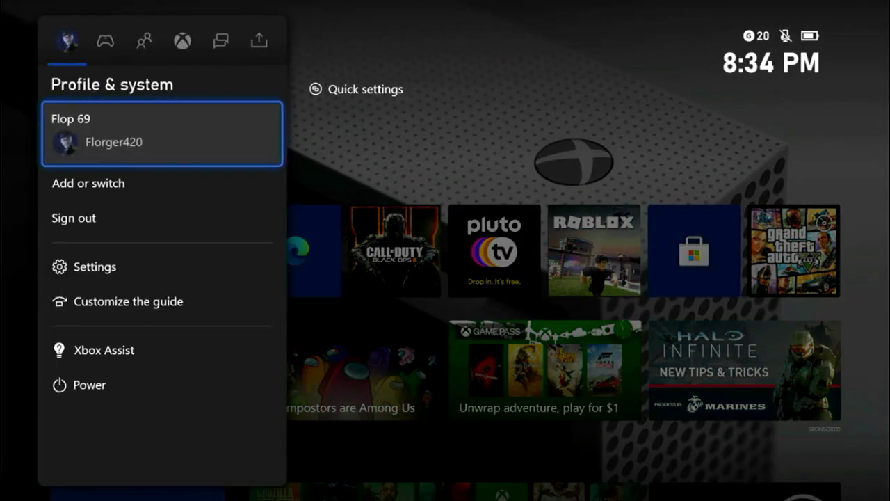
pyautogui.press('Down')
pyautogui.press('Up')
pyautogui.press('Down')
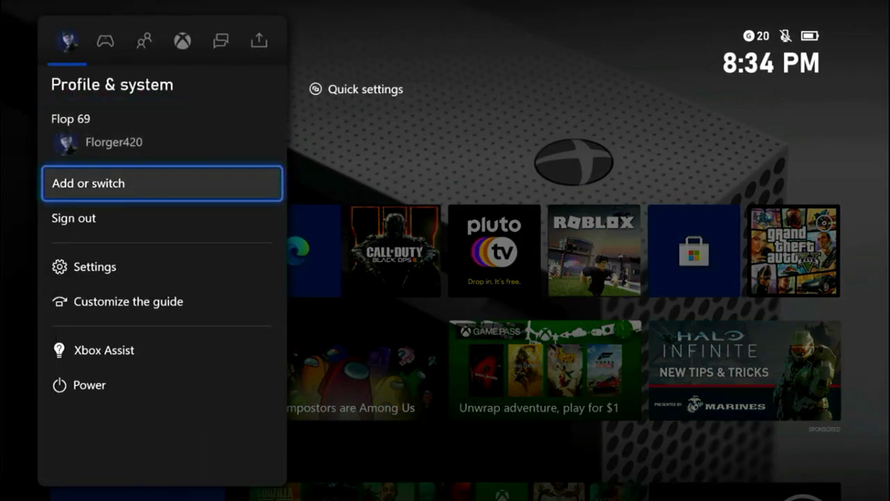
pyautogui.press('Return')
pyautogui.press('Down')
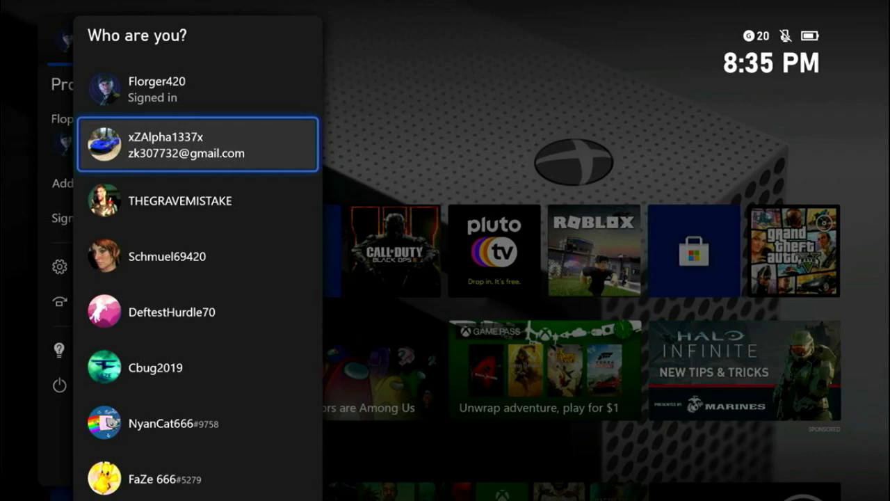
pyautogui.press('Up')
pyautogui.press('Escape')
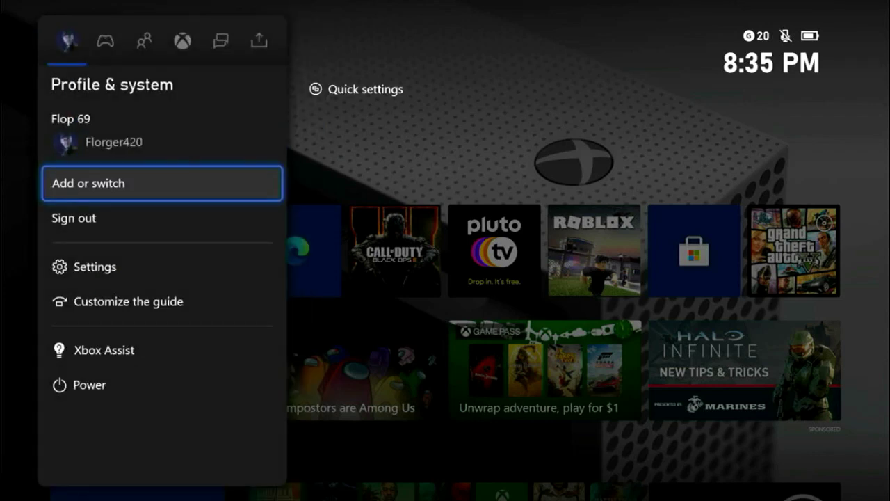
# Choose Sign out and pick the profile to sign out.
pyautogui.press('Down')
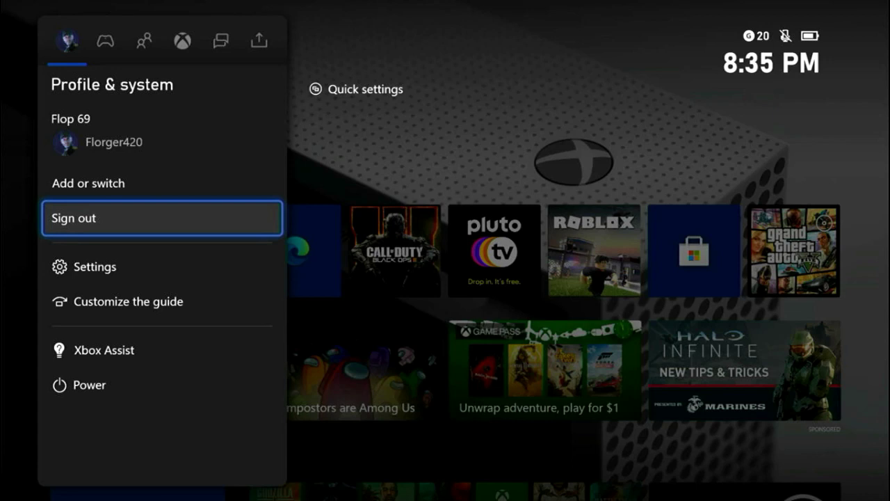
pyautogui.press('Up')
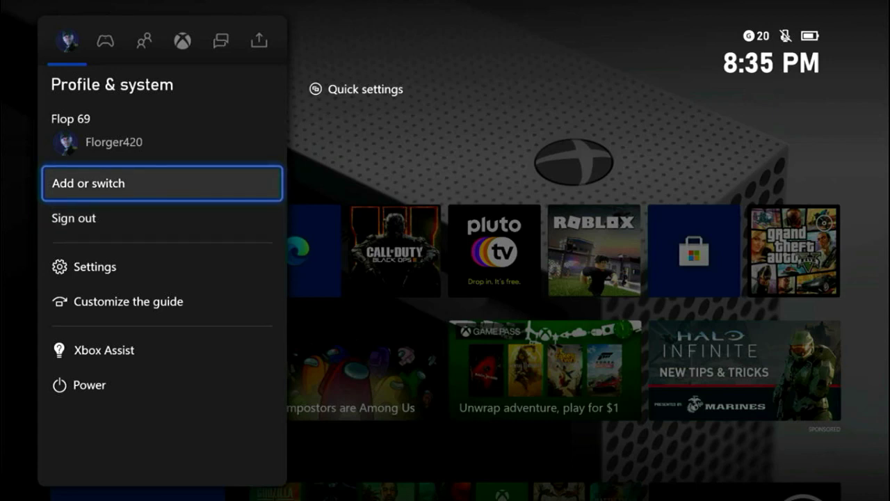
pyautogui.press('Up')
pyautogui.press('Down')
pyautogui.press('Down')
pyautogui.press('Down')
pyautogui.press('Up')
pyautogui.press('Return')
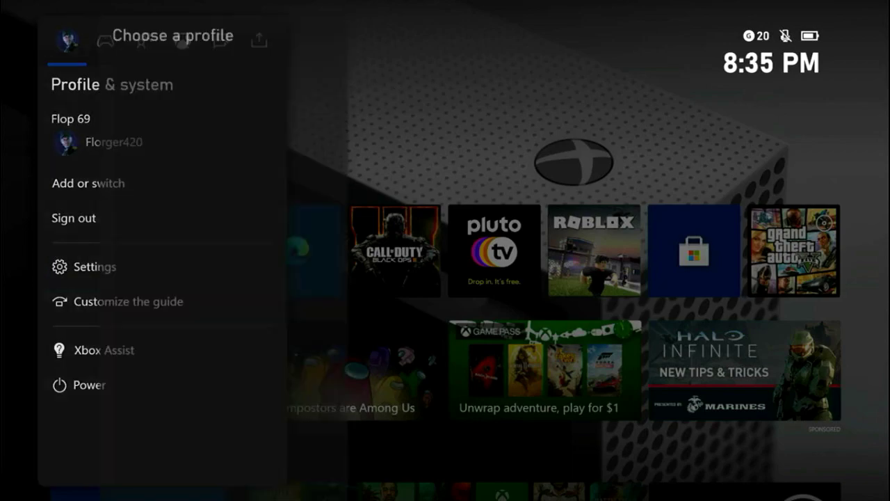
pyautogui.press('Return')
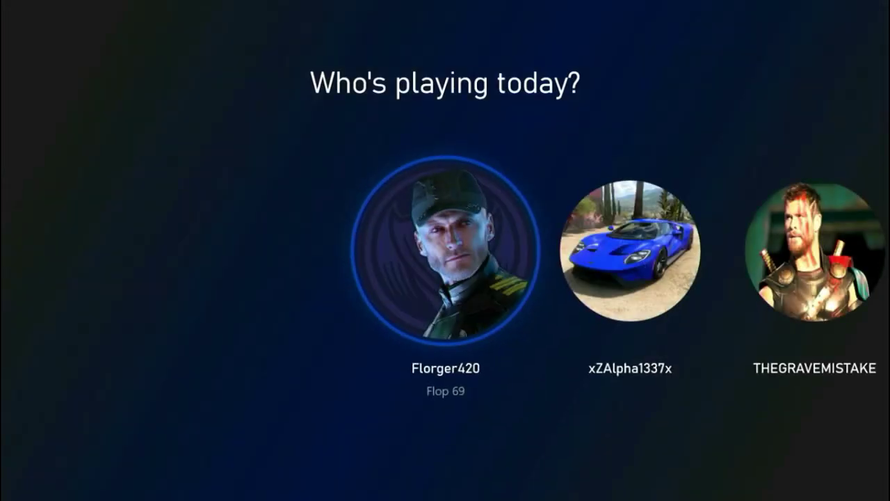